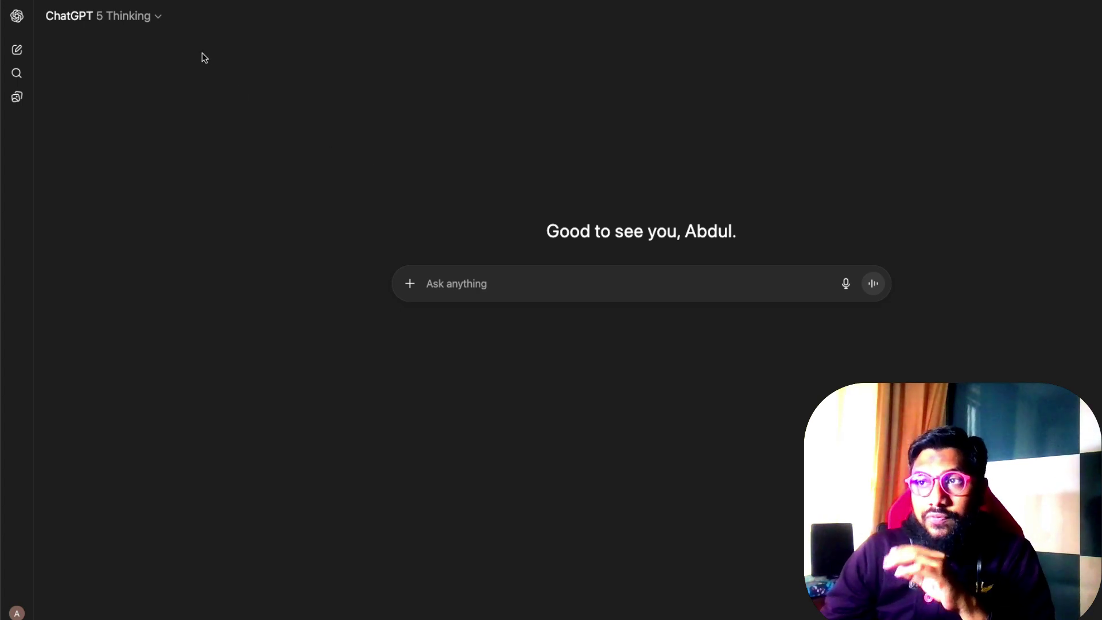
Step: Change the ChatGPT model from GPT-5 Thinking to GPT-5 Auto in the model picker
left_click(140, 20)
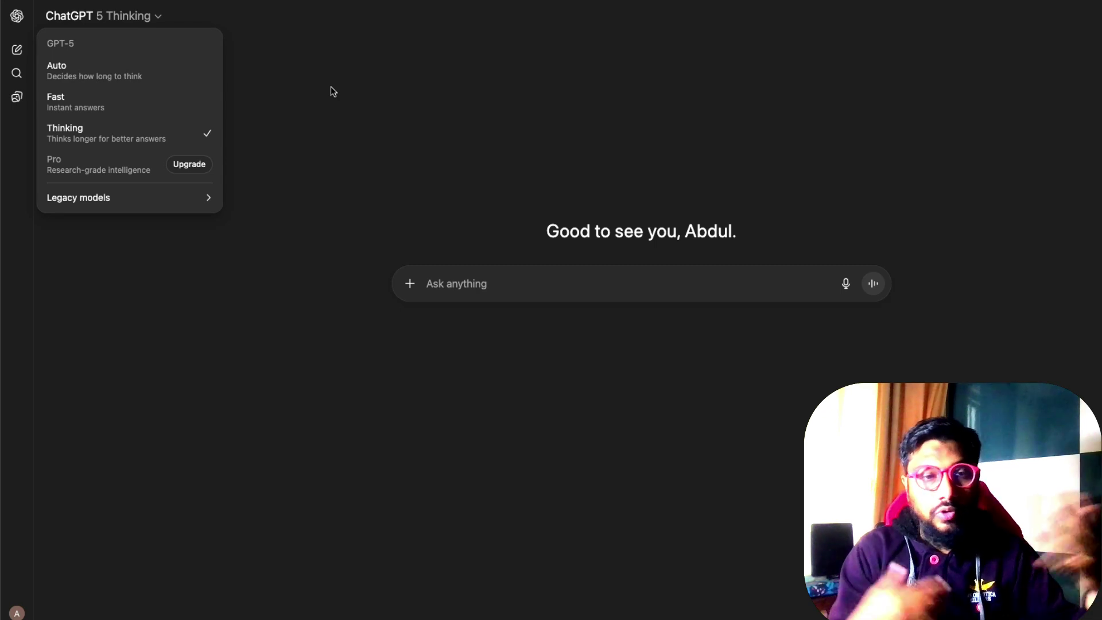
left_click(123, 77)
Step: Send the question 'What is the curreccy conversion between USD and INR today'
left_click(520, 281)
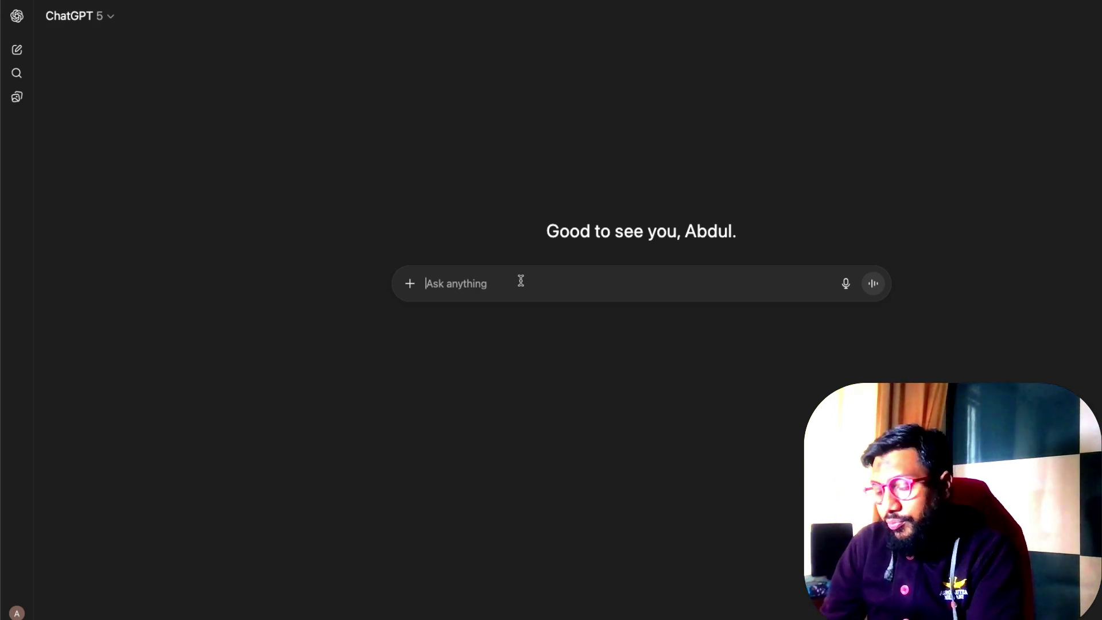
type("What is the cu")
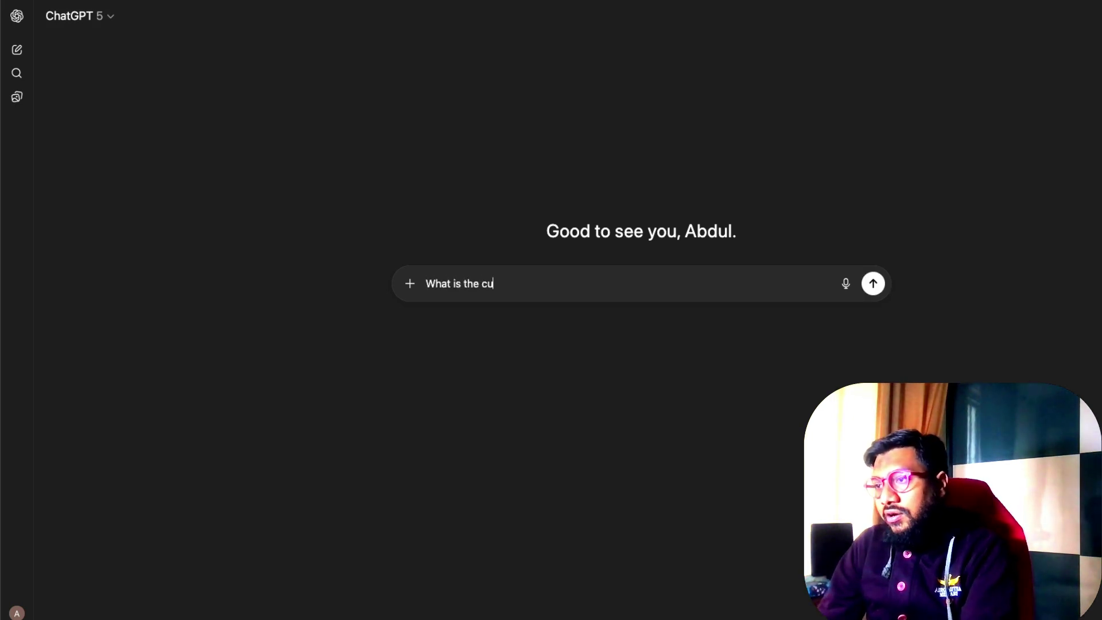
type("rreccy co")
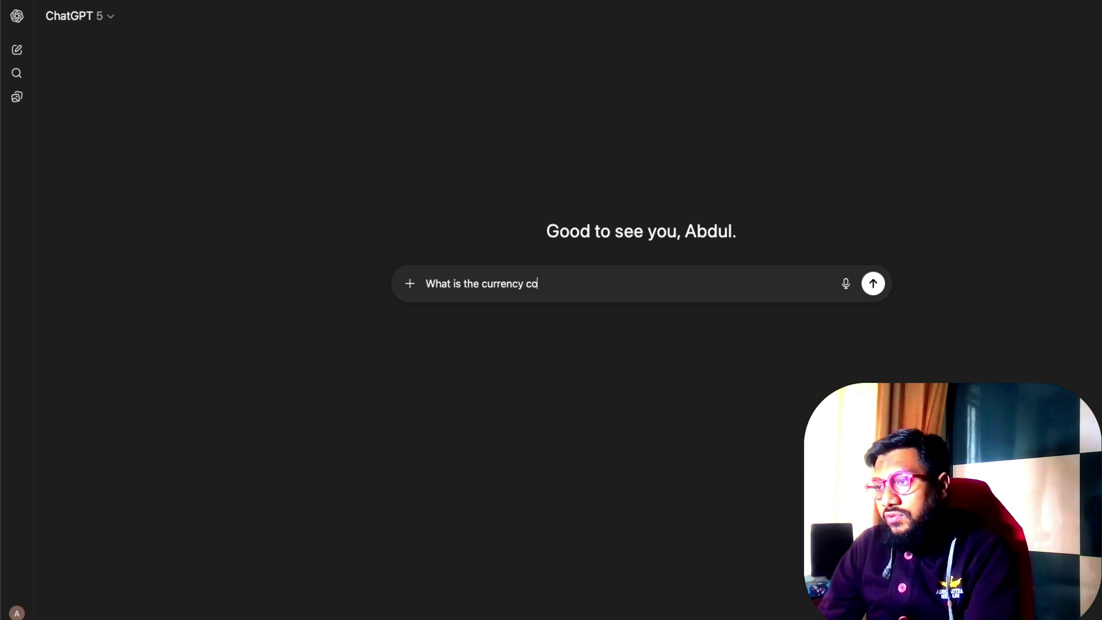
type("nversion between U")
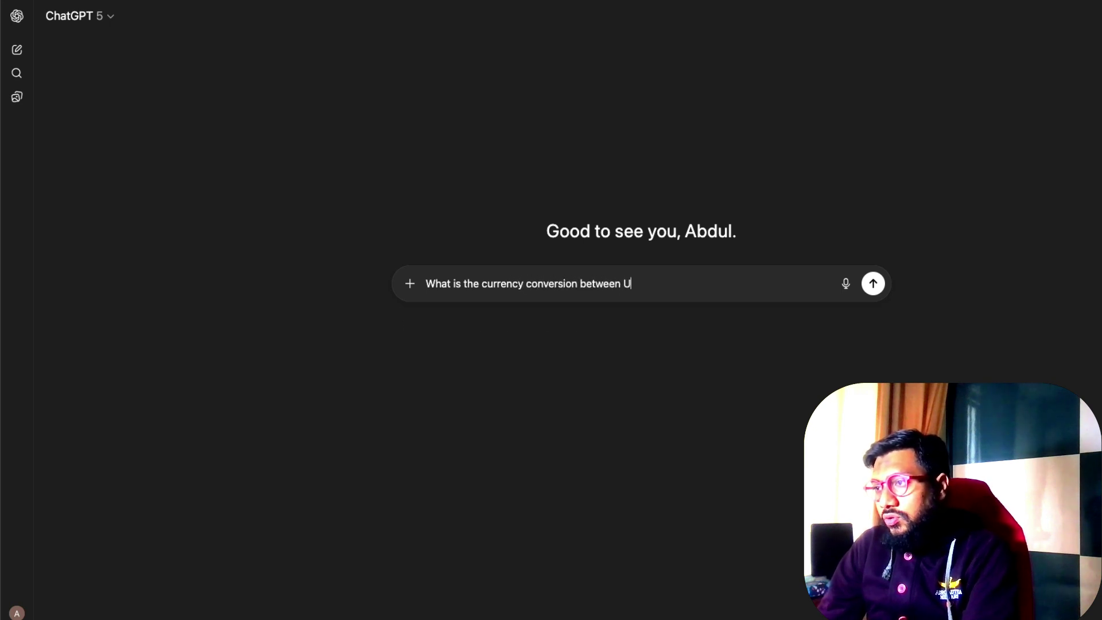
type("SD and INR today")
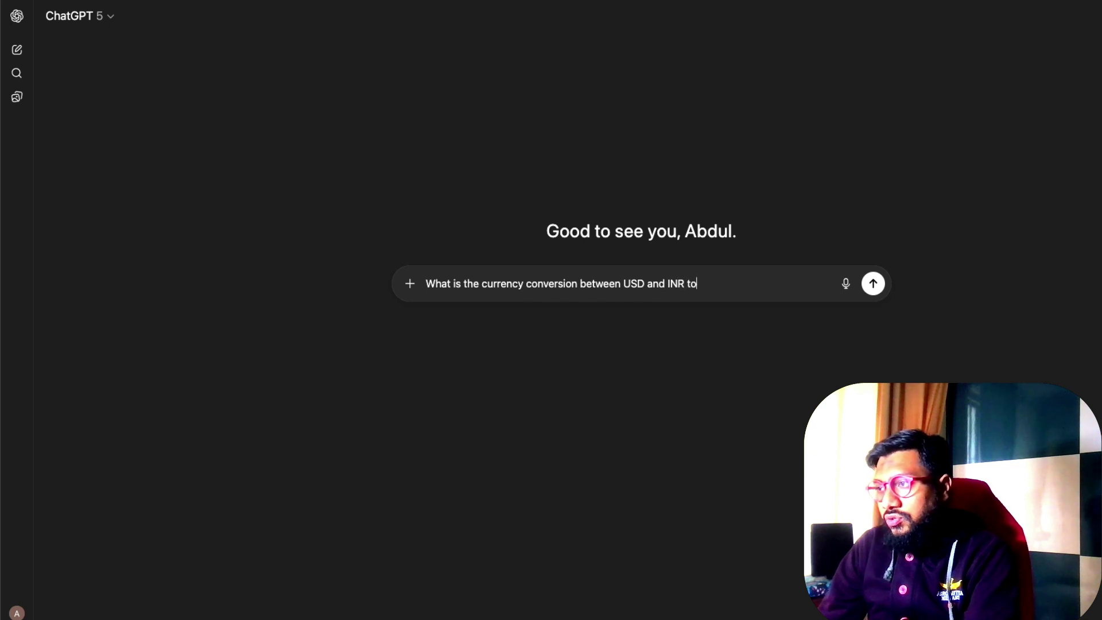
key("Return")
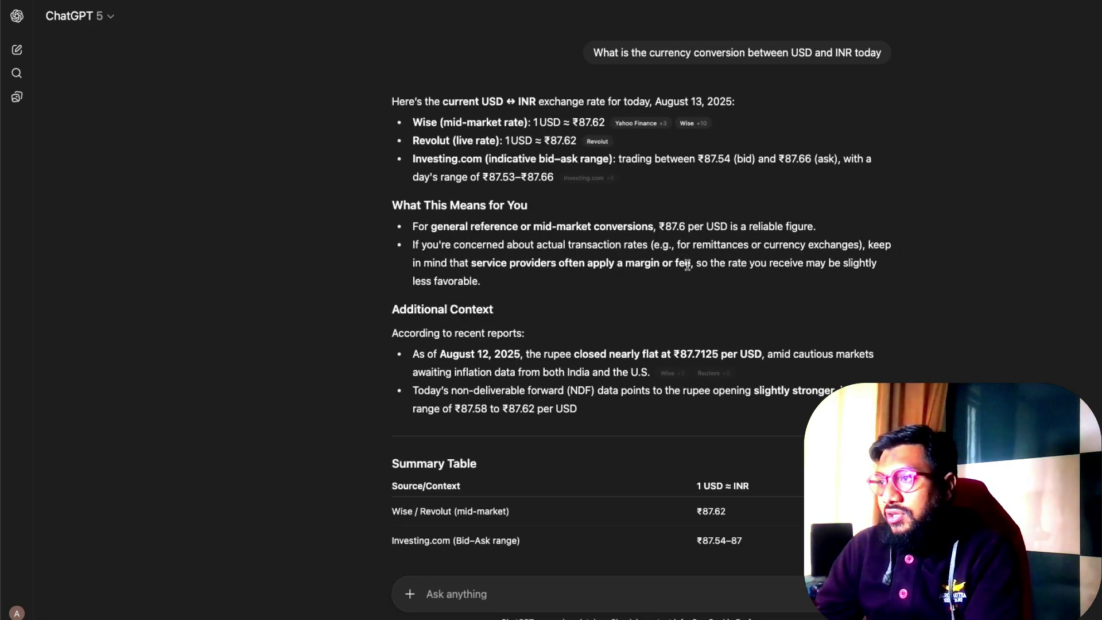
Step: Review the rate answer, highlight its date August 13, 2025, and bring up the model list
scroll(713, 243, "down", 1)
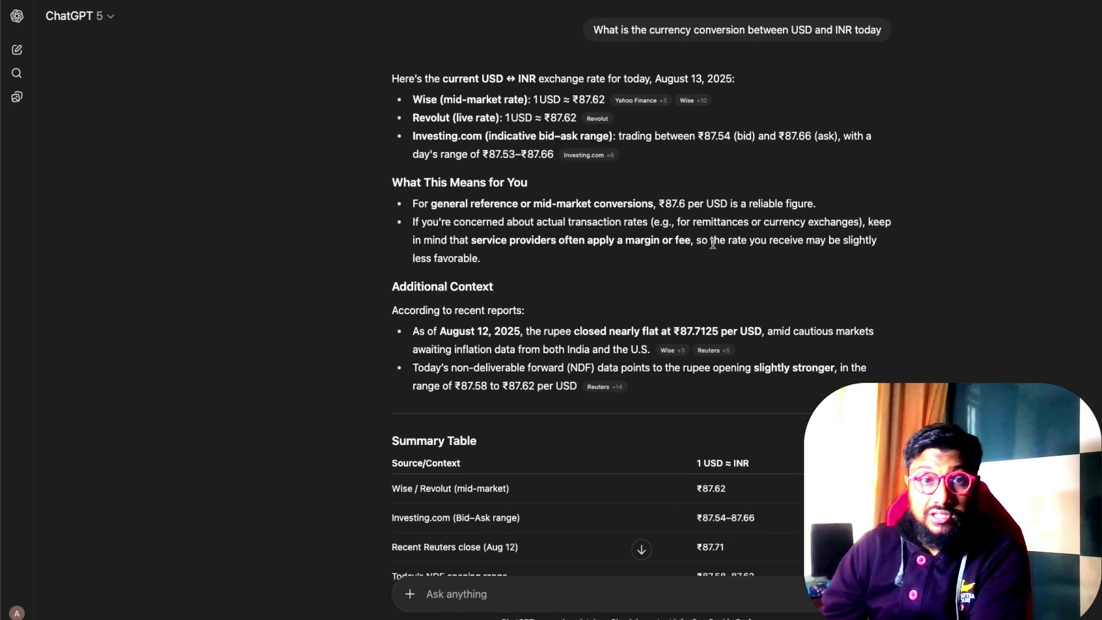
scroll(713, 243, "down", 4)
scroll(712, 244, "up", 5)
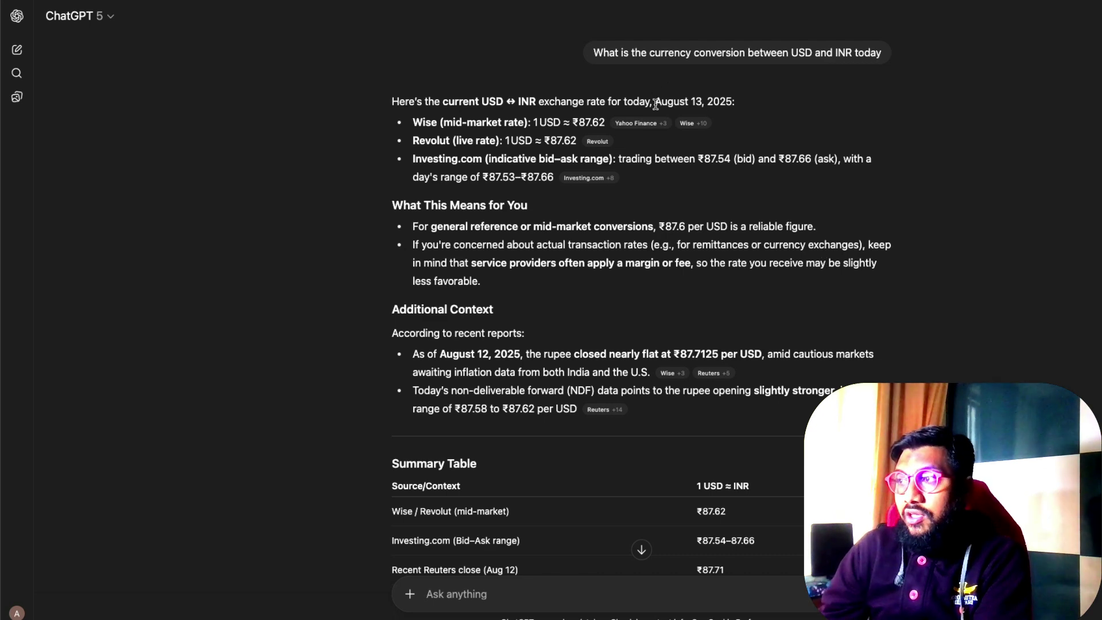
left_click_drag(654, 102, 856, 113)
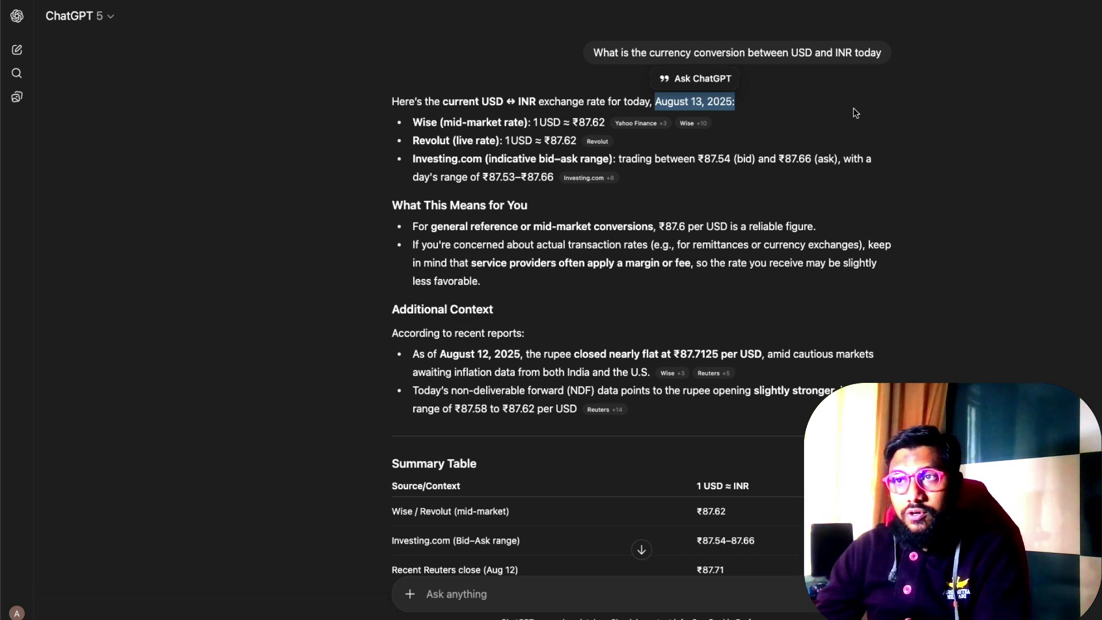
left_click(84, 12)
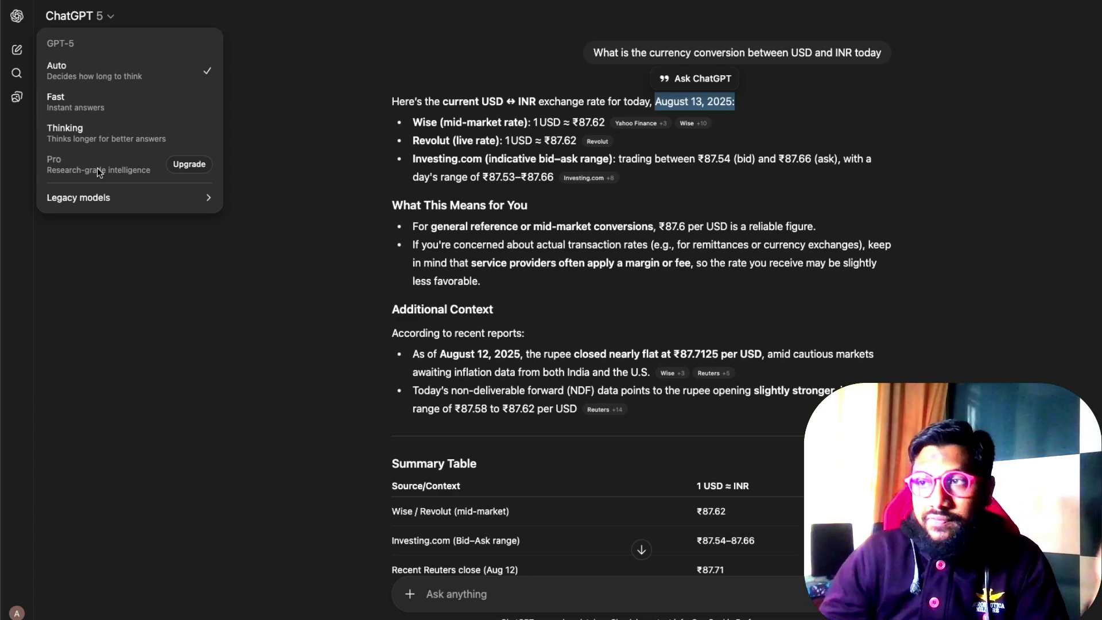
Step: Check that Legacy models offers only GPT-4o, then dismiss the model list
mouse_move(96, 202)
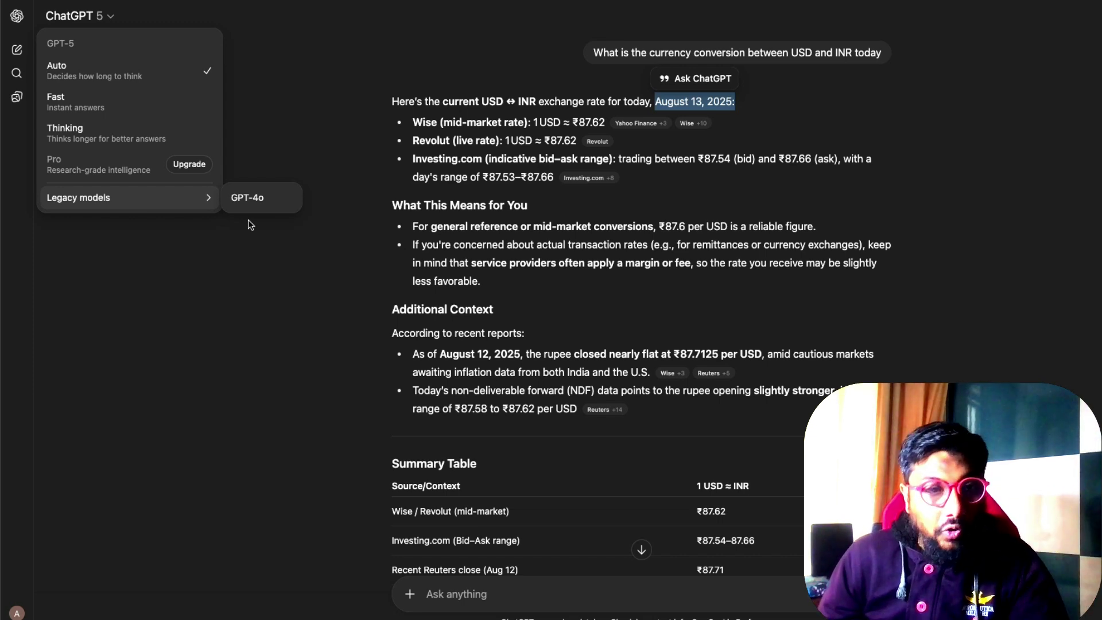
left_click(219, 342)
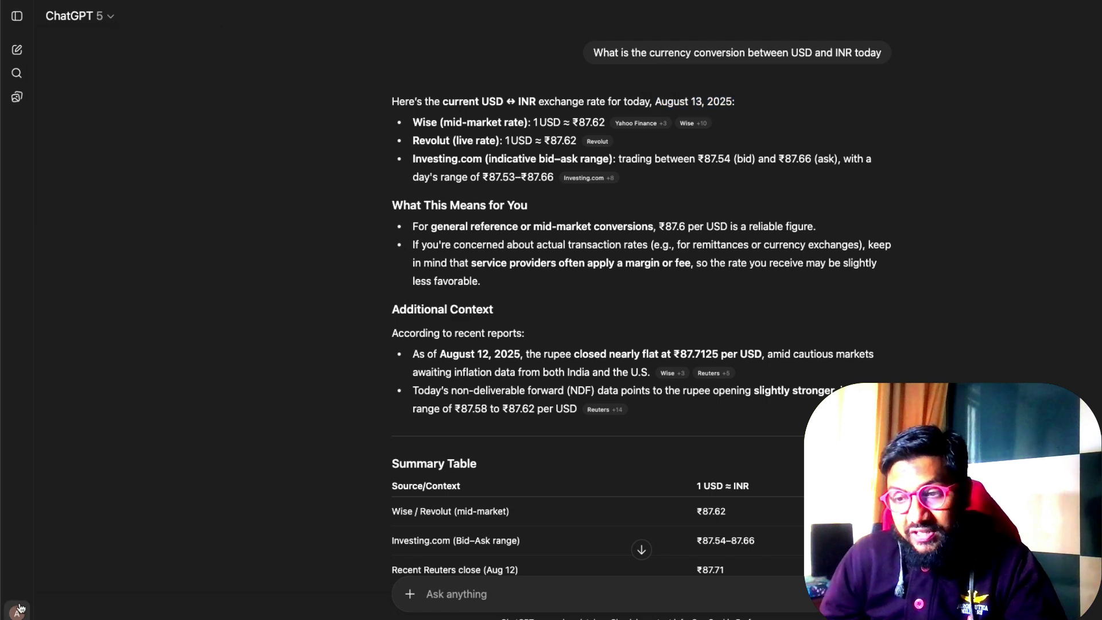
Step: Turn on Show additional models in General settings and close Settings
left_click(17, 612)
left_click(57, 530)
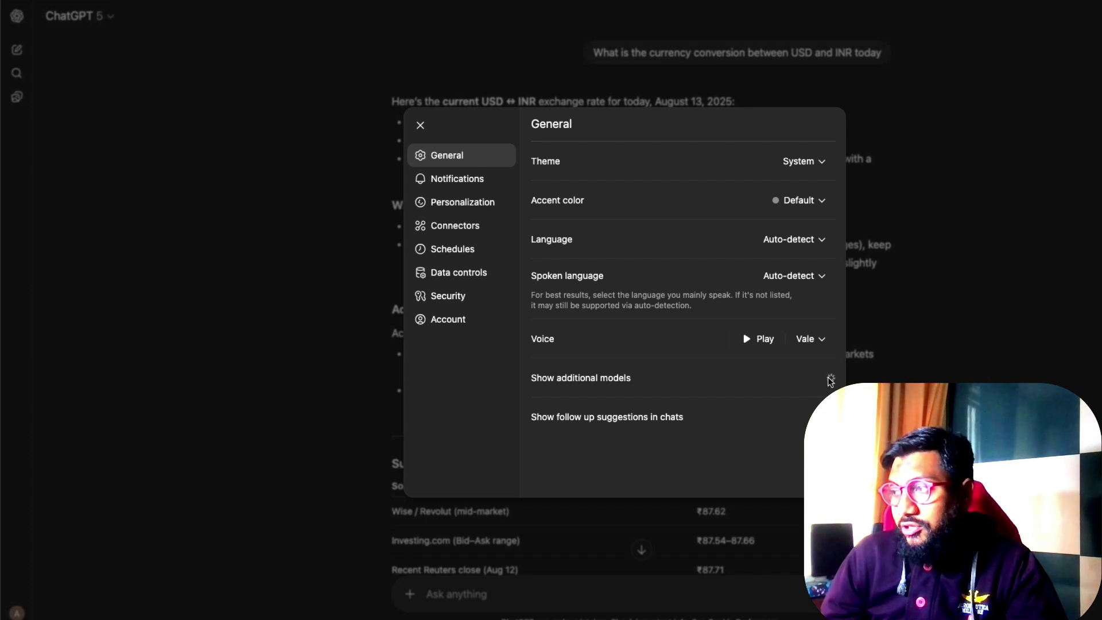
left_click(711, 389)
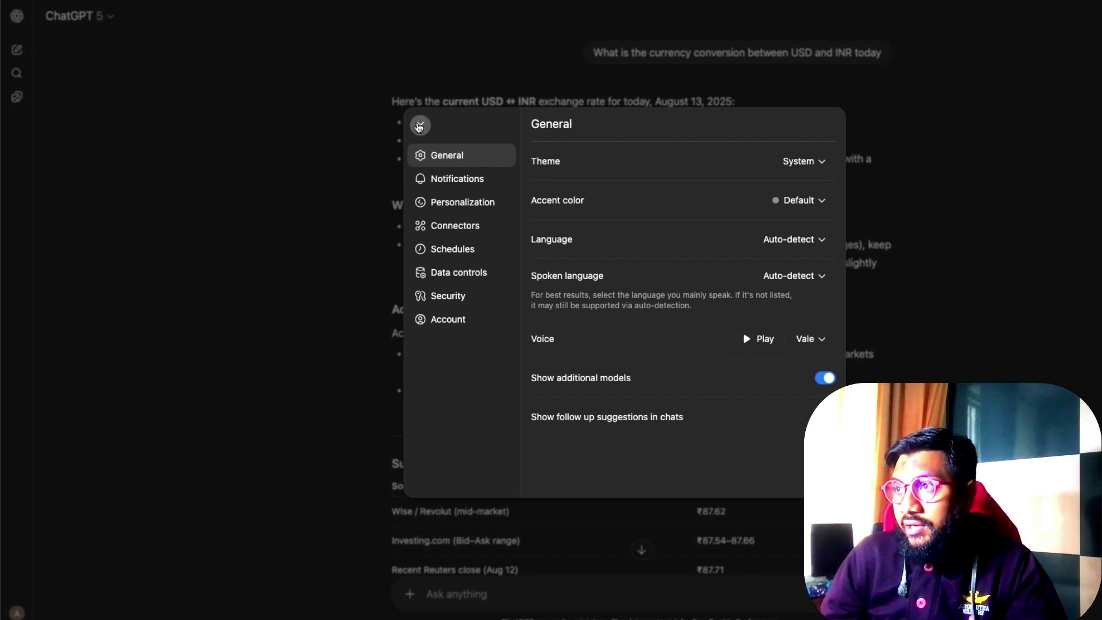
left_click(422, 124)
left_click(57, 18)
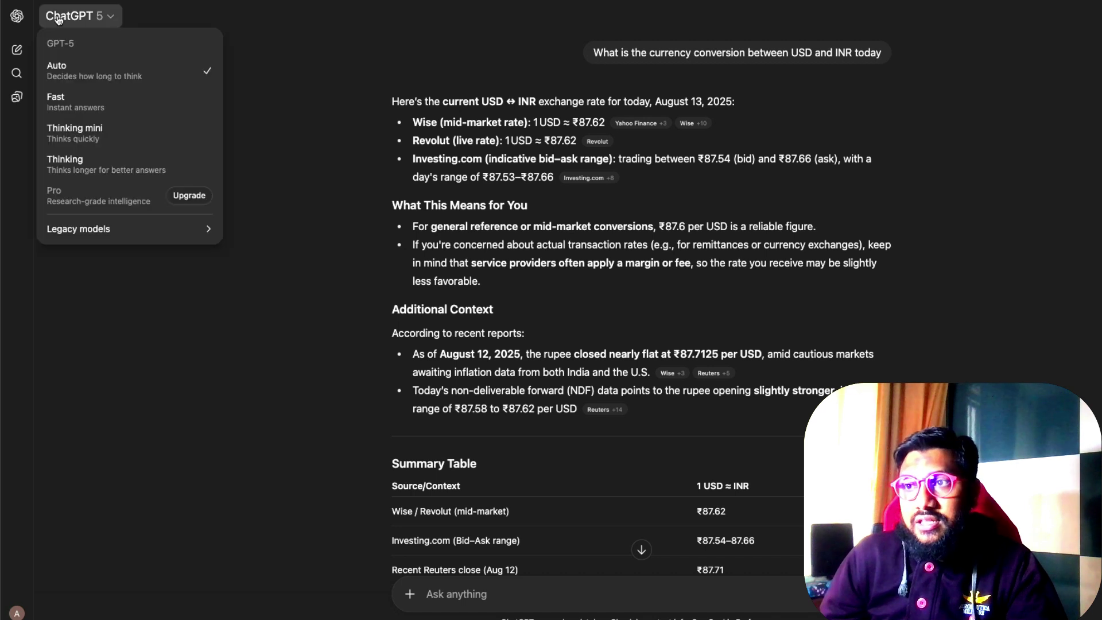
mouse_move(108, 238)
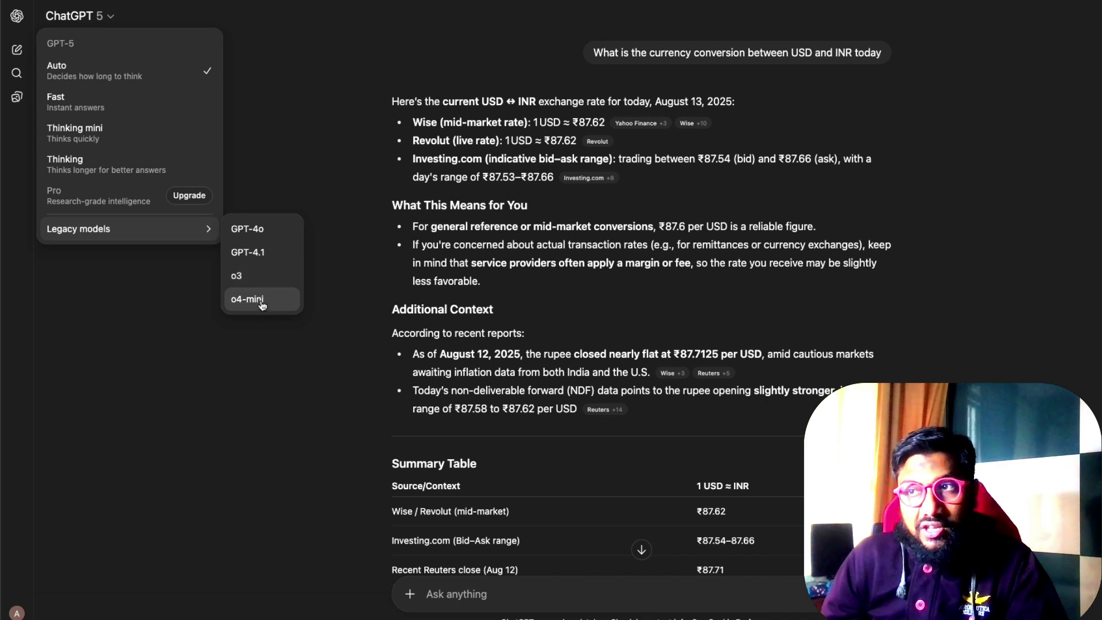
left_click(324, 125)
left_click(78, 18)
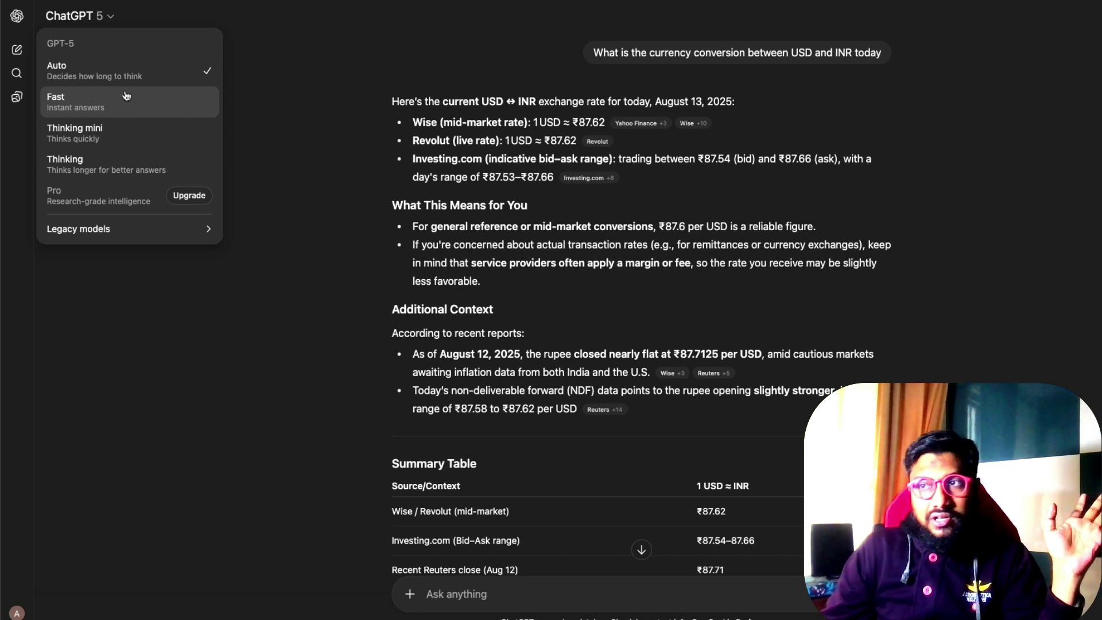
left_click(17, 613)
left_click(49, 529)
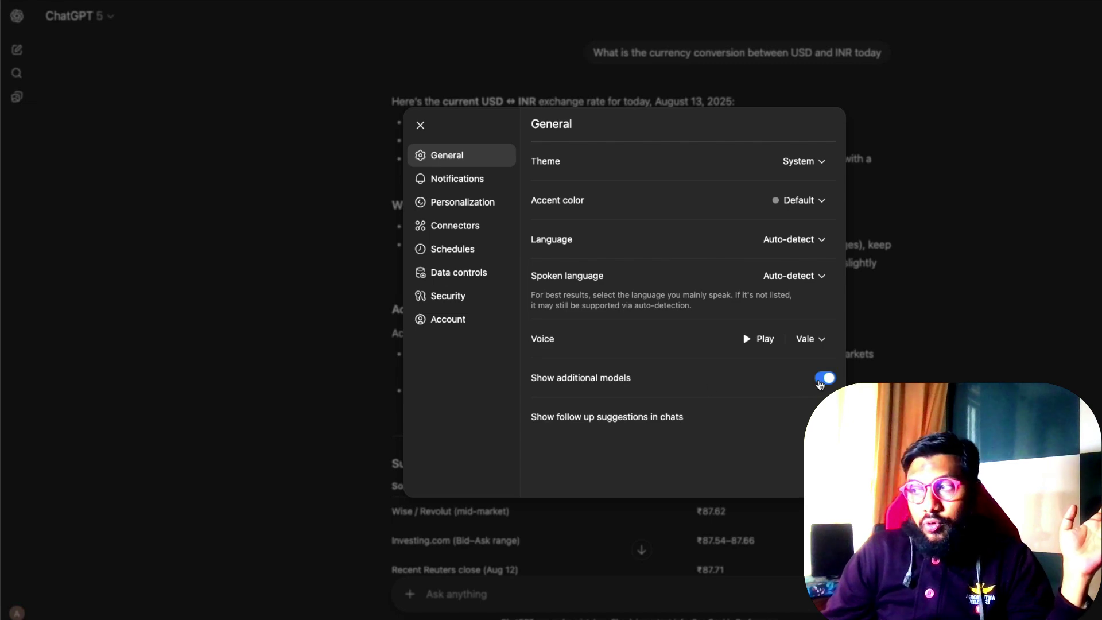
left_click(825, 377)
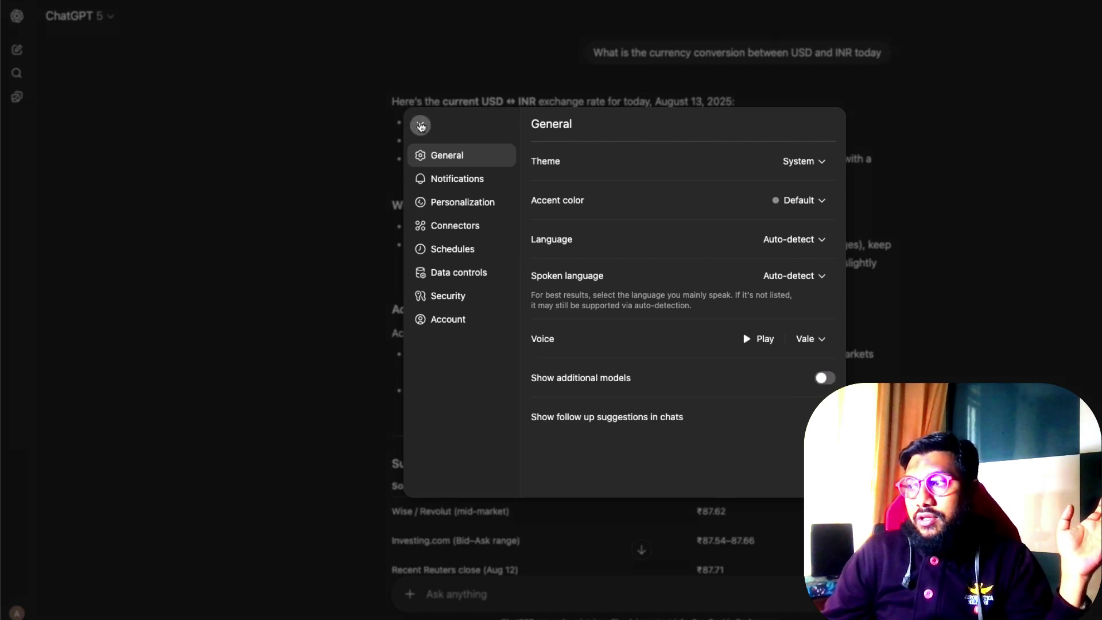
left_click(425, 128)
left_click(82, 12)
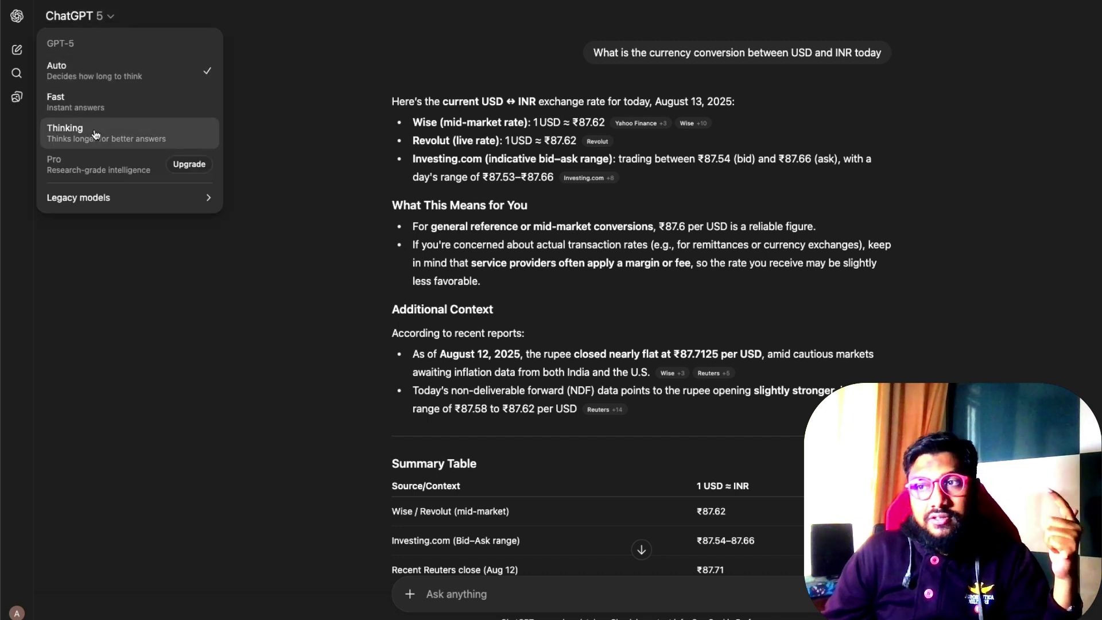
mouse_move(118, 201)
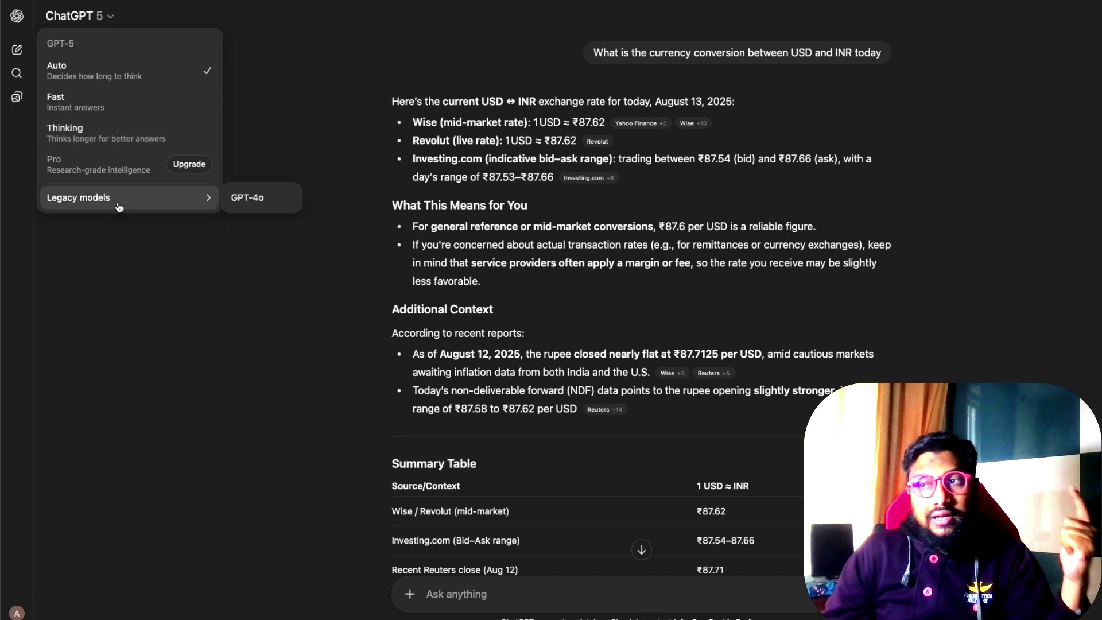
left_click(183, 334)
left_click(21, 613)
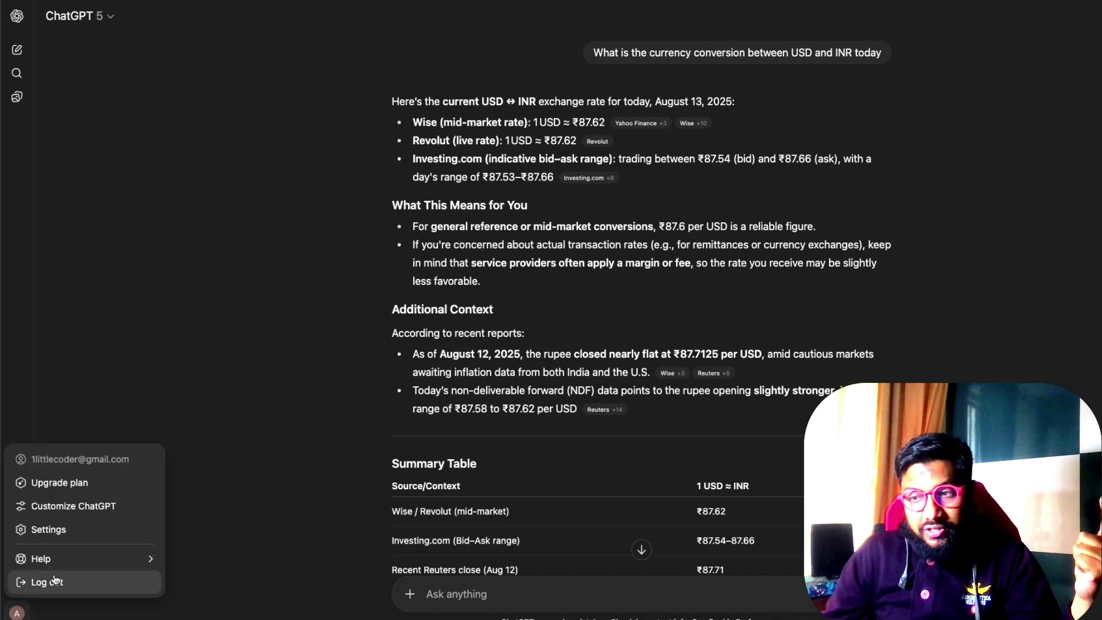
left_click(49, 529)
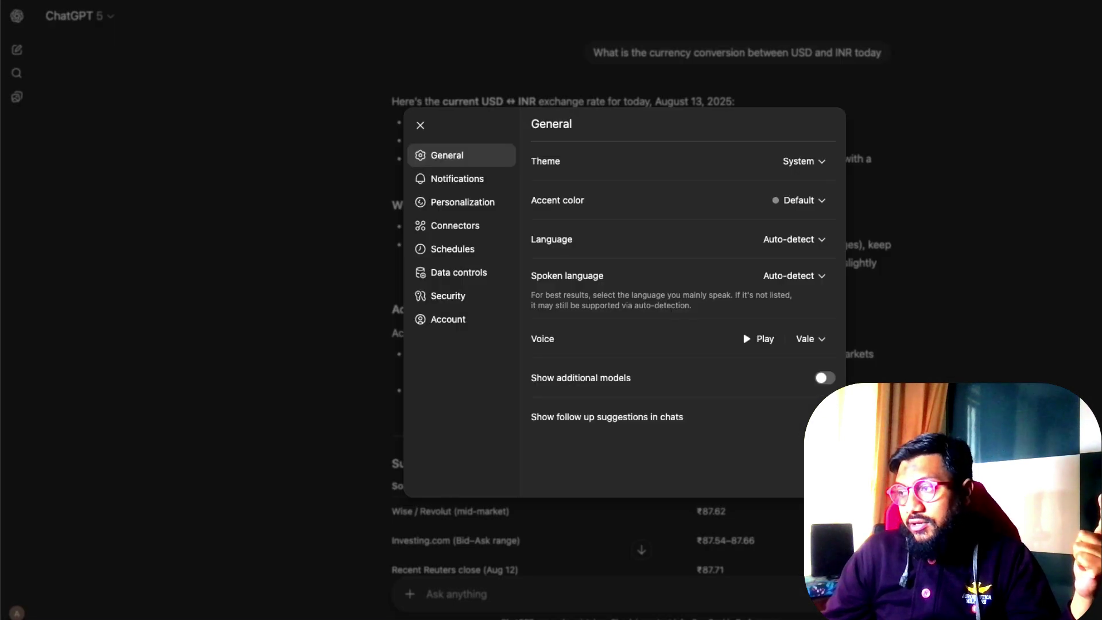
left_click(827, 377)
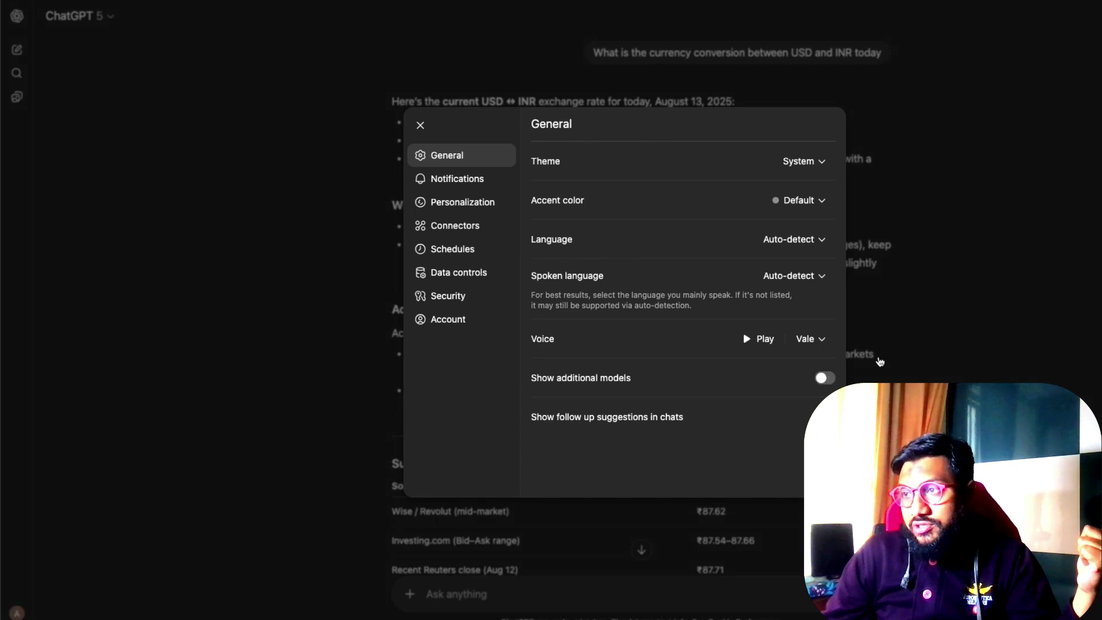
left_click(826, 378)
left_click(301, 162)
left_click(109, 20)
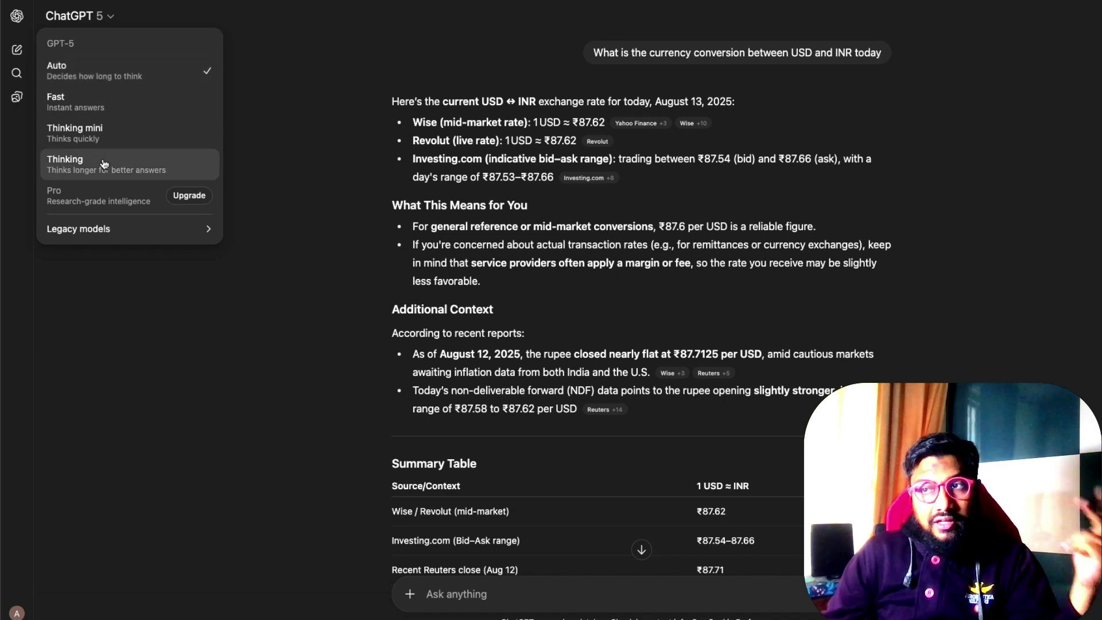
Step: Select GPT-5 Thinking in the model dropdown in place of Auto
mouse_move(132, 234)
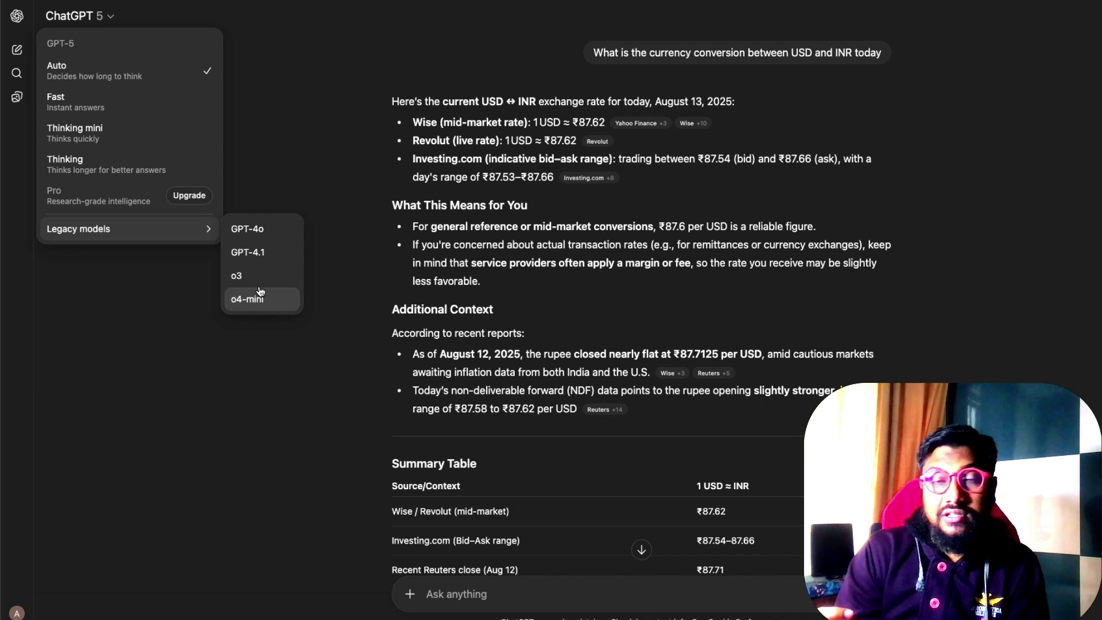
left_click(116, 161)
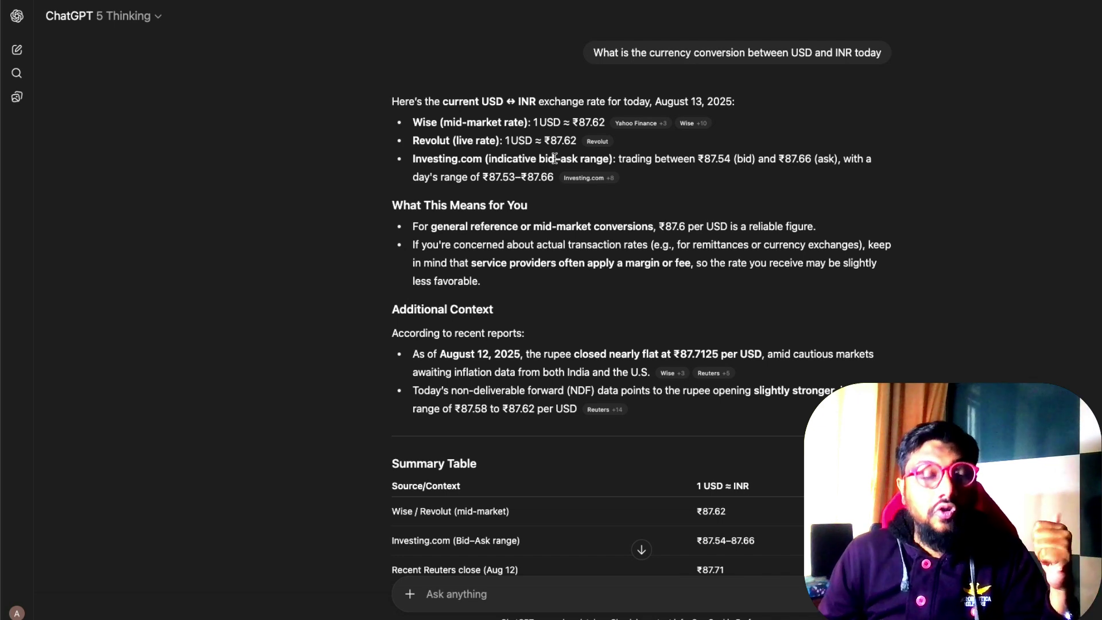
Step: Open the model dropdown to confirm the tick beside Thinking
left_click(148, 16)
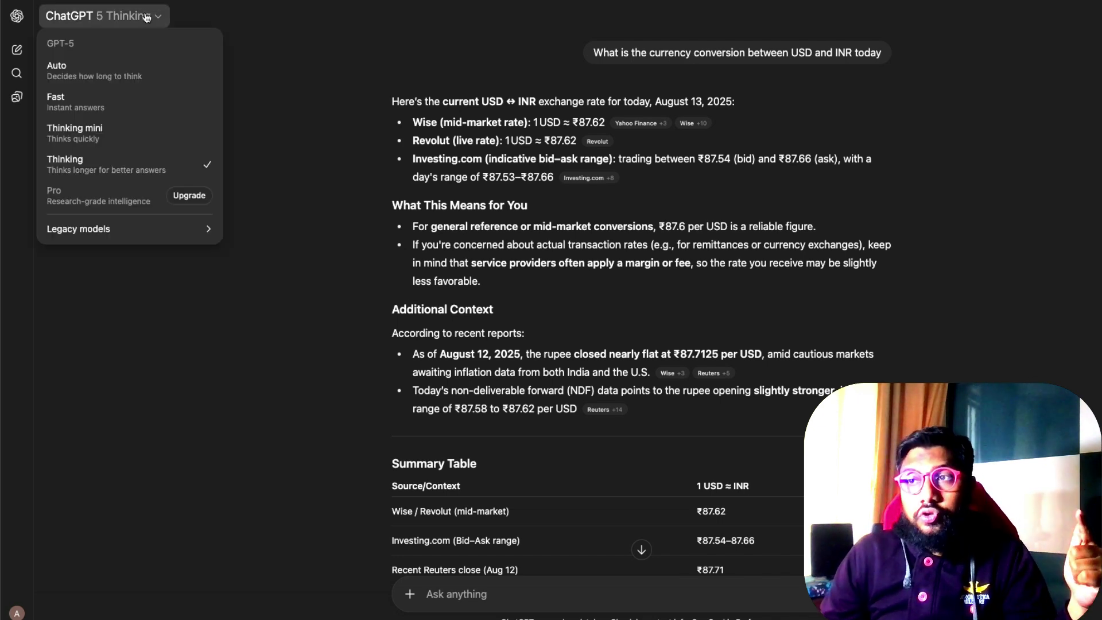